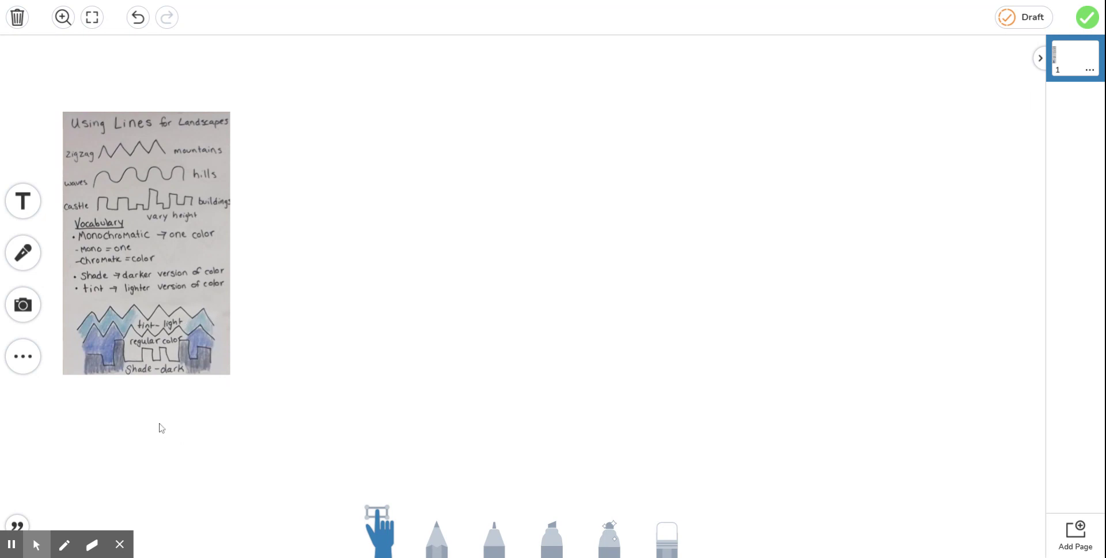
- With the marker in light blue, draw a zigzag line of four peaks across the upper middle of the page
left_click(494, 539)
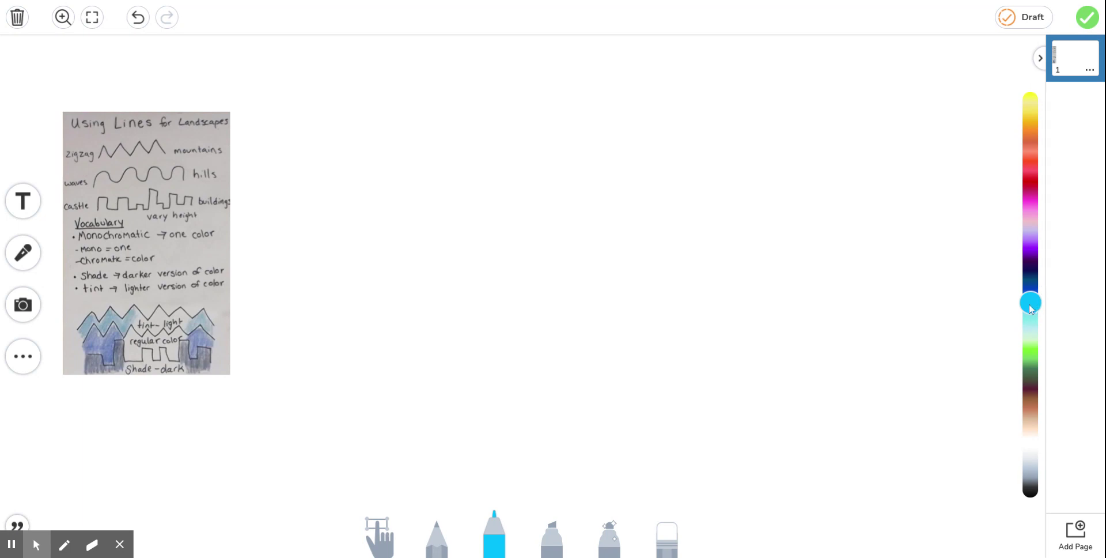
left_click_drag(1032, 306, 1033, 311)
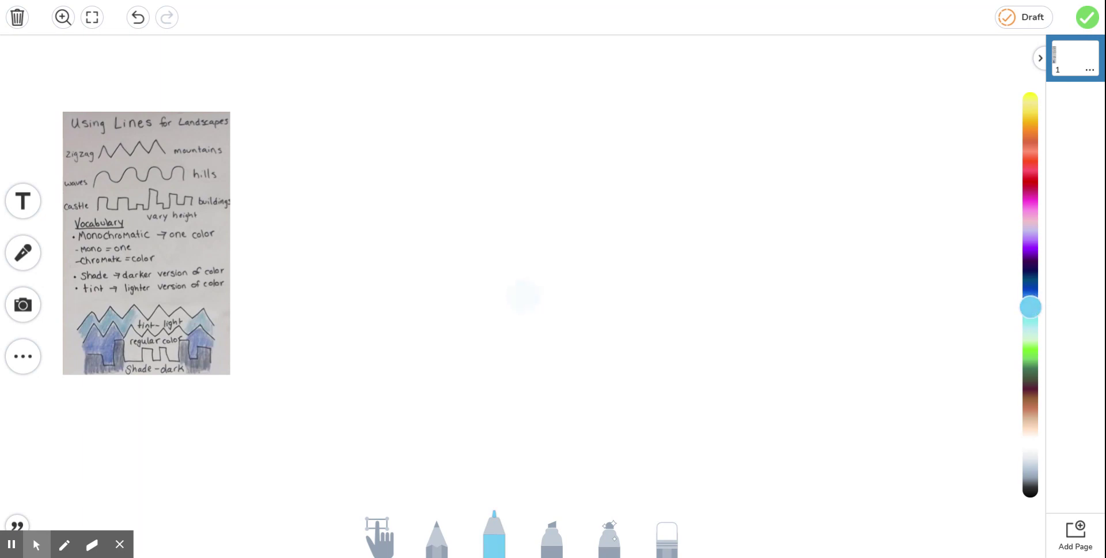
mouse_move(343, 241)
left_mouse_down()
mouse_move(403, 143)
mouse_move(454, 215)
mouse_move(529, 142)
mouse_move(585, 218)
mouse_move(628, 151)
mouse_move(656, 141)
mouse_move(696, 203)
mouse_move(763, 134)
mouse_move(836, 236)
left_mouse_up()
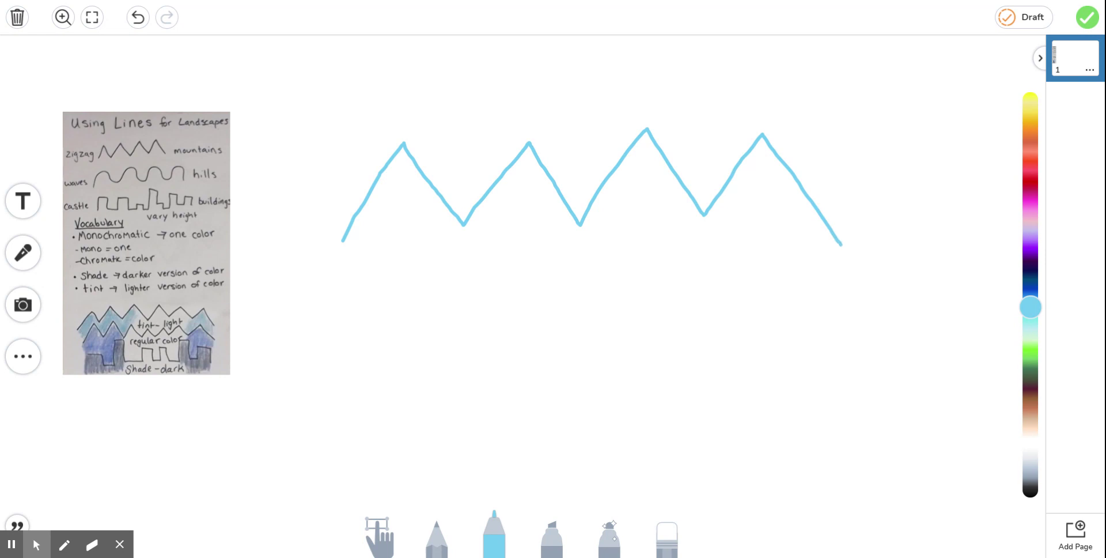
left_click(496, 535)
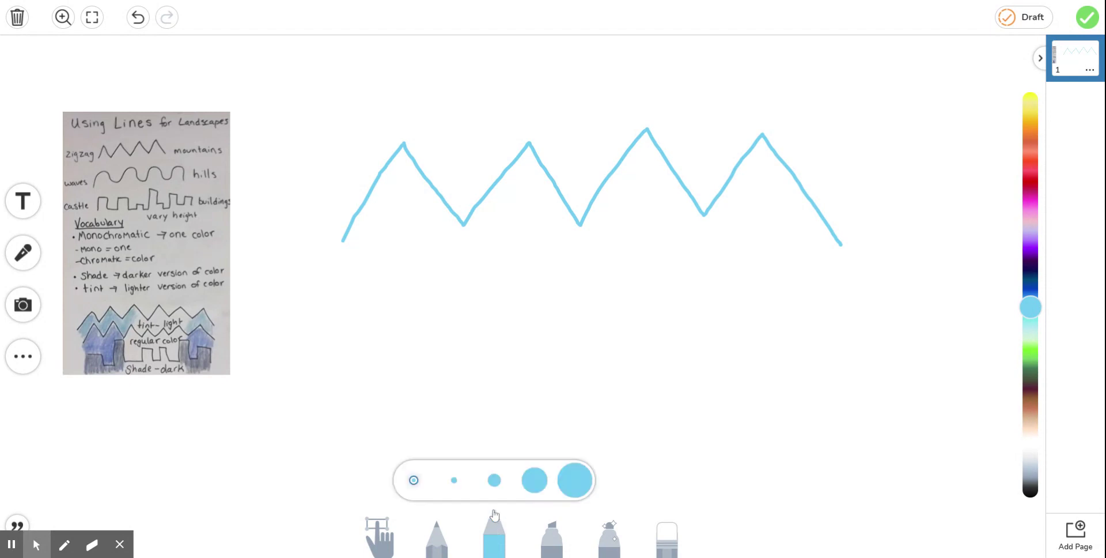
- Using the fourth, thicker marker size, fill all four zigzag peaks solid light blue
left_click(534, 484)
mouse_move(356, 259)
left_mouse_down()
mouse_move(395, 194)
mouse_move(351, 262)
mouse_move(374, 199)
mouse_move(360, 219)
left_mouse_up()
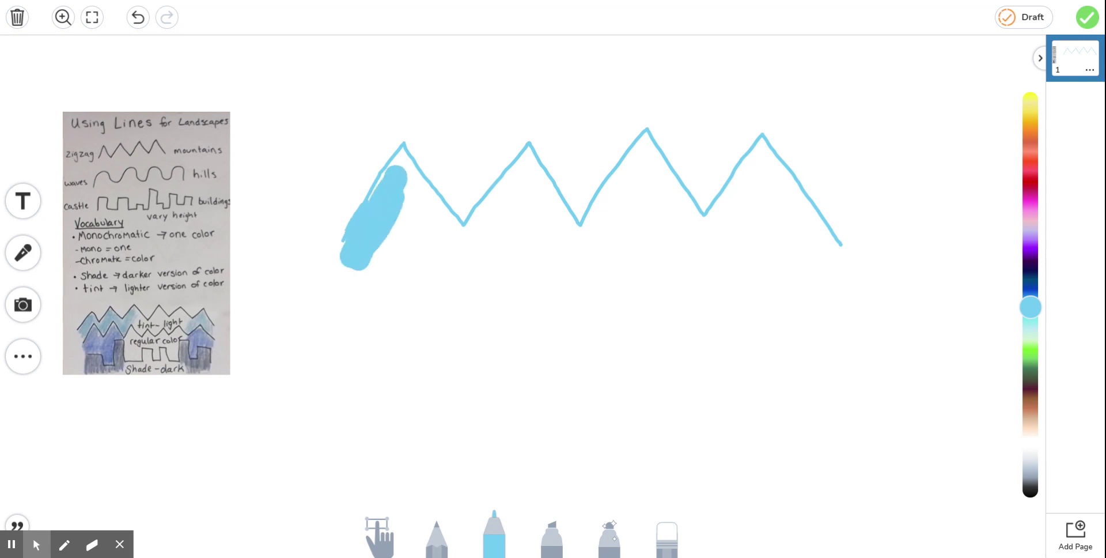
mouse_move(397, 173)
left_mouse_down()
mouse_move(413, 173)
mouse_move(455, 224)
mouse_move(432, 222)
mouse_move(392, 155)
mouse_move(449, 245)
mouse_move(529, 153)
mouse_move(579, 231)
mouse_move(628, 179)
mouse_move(648, 133)
mouse_move(610, 213)
left_mouse_up()
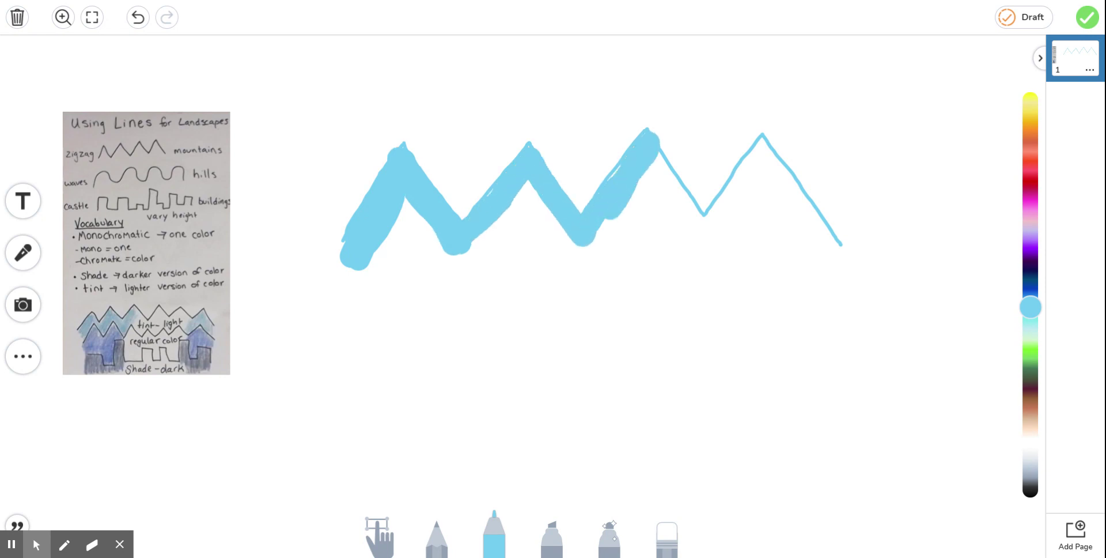
mouse_move(648, 136)
left_mouse_down()
mouse_move(704, 228)
mouse_move(771, 136)
mouse_move(833, 251)
mouse_move(446, 257)
mouse_move(385, 239)
mouse_move(407, 225)
mouse_move(397, 242)
mouse_move(426, 201)
mouse_move(496, 239)
mouse_move(530, 193)
left_mouse_up()
mouse_move(530, 193)
left_mouse_down()
mouse_move(512, 242)
mouse_move(550, 222)
mouse_move(512, 239)
left_mouse_up()
mouse_move(628, 258)
left_mouse_down()
mouse_move(668, 219)
mouse_move(602, 231)
mouse_move(648, 179)
mouse_move(677, 228)
left_mouse_up()
mouse_move(650, 174)
left_mouse_down()
mouse_move(683, 228)
mouse_move(767, 164)
mouse_move(723, 222)
left_mouse_up()
mouse_move(764, 173)
left_mouse_down()
mouse_move(778, 196)
mouse_move(760, 238)
left_mouse_up()
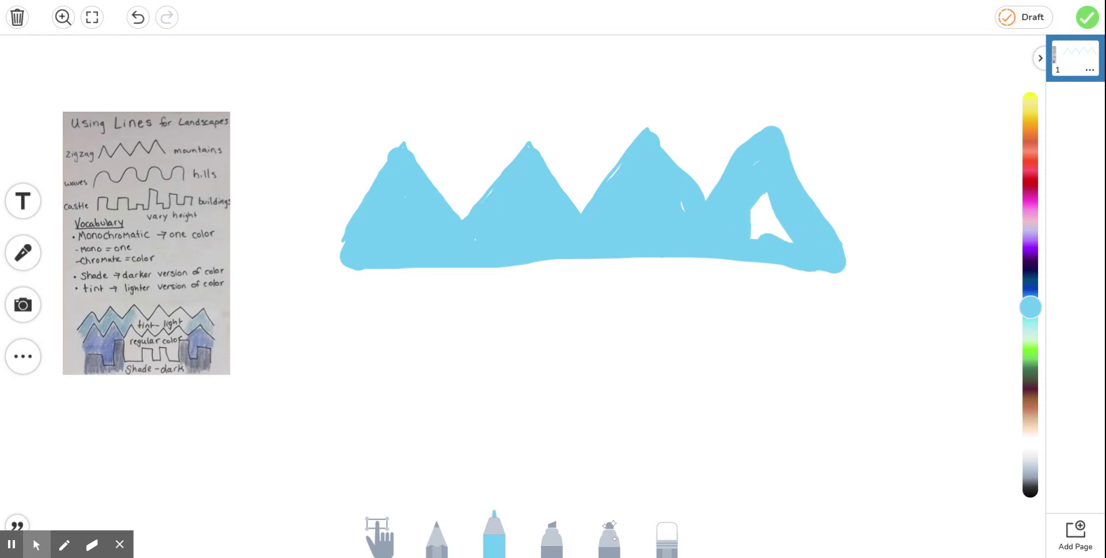
mouse_move(770, 195)
left_mouse_down()
mouse_move(755, 236)
mouse_move(789, 240)
left_mouse_up()
- Paint a thick flat light-blue base under the mountains, extending it at both ends
mouse_move(674, 261)
left_mouse_down()
mouse_move(409, 277)
mouse_move(496, 288)
mouse_move(760, 287)
mouse_move(636, 268)
left_mouse_up()
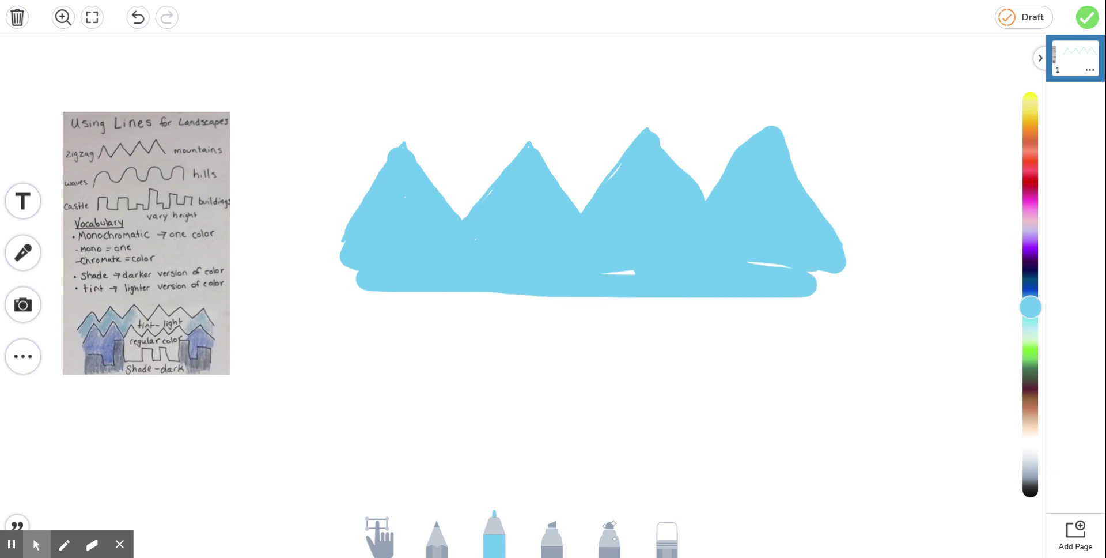
mouse_move(358, 285)
left_mouse_down()
mouse_move(345, 276)
mouse_move(824, 280)
left_mouse_up()
mouse_move(655, 298)
left_mouse_down()
mouse_move(351, 296)
mouse_move(326, 277)
mouse_move(795, 299)
mouse_move(842, 271)
left_mouse_up()
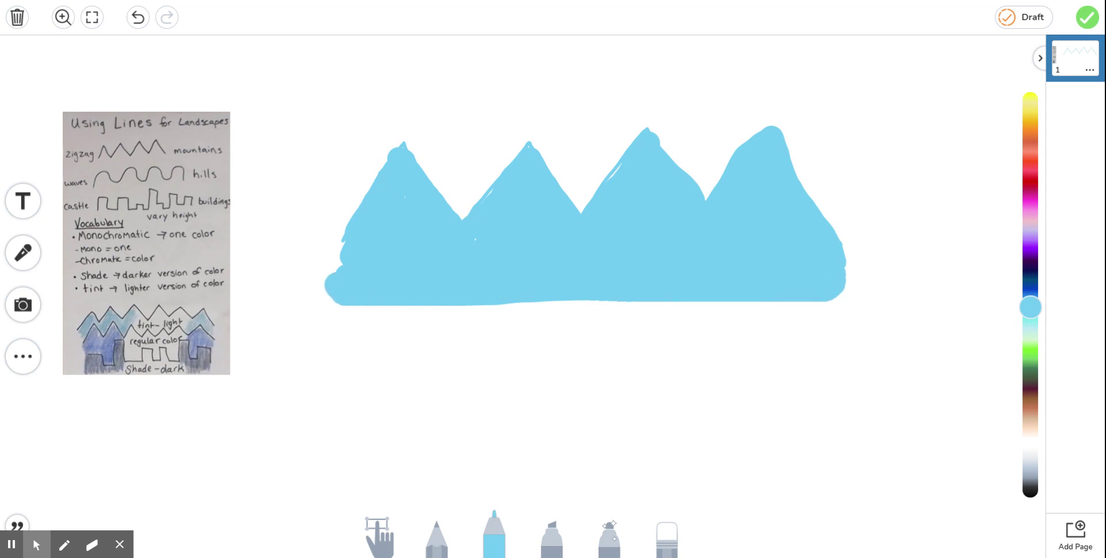
left_click(1031, 294)
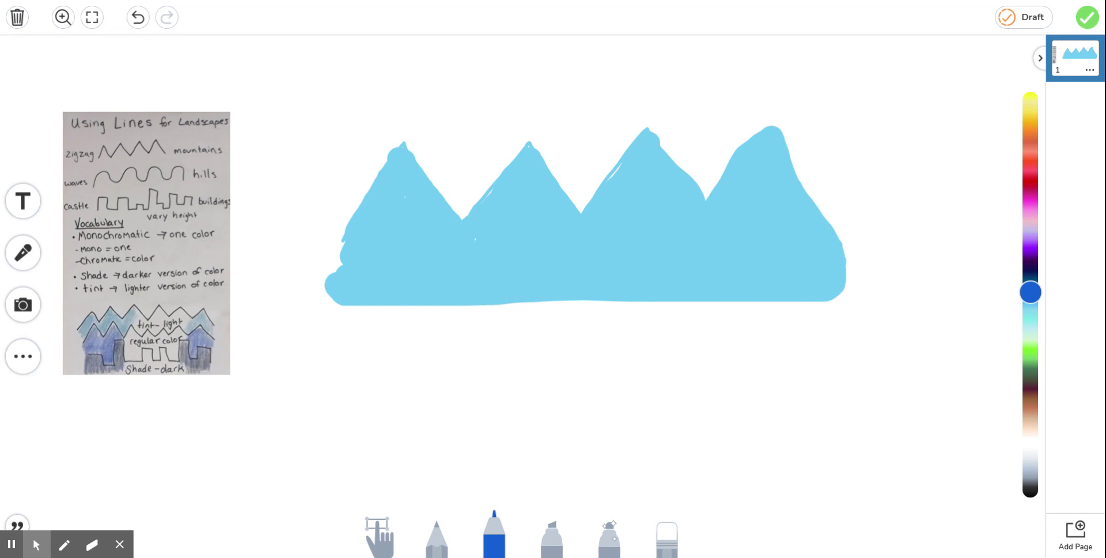
- Paint three rounded darker-blue hills over the mountains' lower half, filling the white band inside them
mouse_move(321, 324)
left_mouse_down()
mouse_move(453, 277)
mouse_move(524, 294)
mouse_move(637, 288)
mouse_move(674, 309)
mouse_move(731, 249)
mouse_move(764, 235)
mouse_move(834, 285)
mouse_move(860, 340)
mouse_move(841, 381)
mouse_move(345, 383)
mouse_move(319, 317)
mouse_move(409, 262)
mouse_move(469, 323)
mouse_move(437, 270)
mouse_move(404, 303)
mouse_move(438, 316)
left_mouse_up()
mouse_move(368, 317)
left_mouse_down()
mouse_move(345, 345)
mouse_move(519, 360)
mouse_move(821, 355)
mouse_move(830, 306)
mouse_move(778, 256)
mouse_move(720, 280)
mouse_move(780, 346)
mouse_move(789, 271)
mouse_move(743, 311)
mouse_move(735, 271)
mouse_move(806, 331)
mouse_move(758, 288)
mouse_move(781, 337)
mouse_move(694, 337)
mouse_move(584, 371)
left_mouse_up()
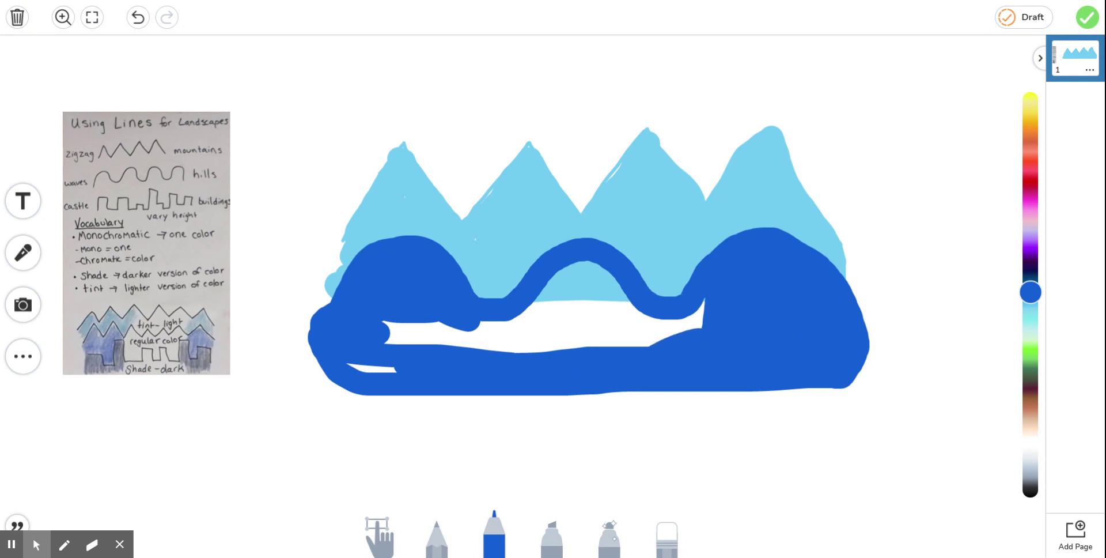
left_click_drag(396, 368, 348, 366)
mouse_move(383, 332)
left_mouse_down()
mouse_move(619, 342)
mouse_move(703, 322)
mouse_move(410, 326)
left_mouse_up()
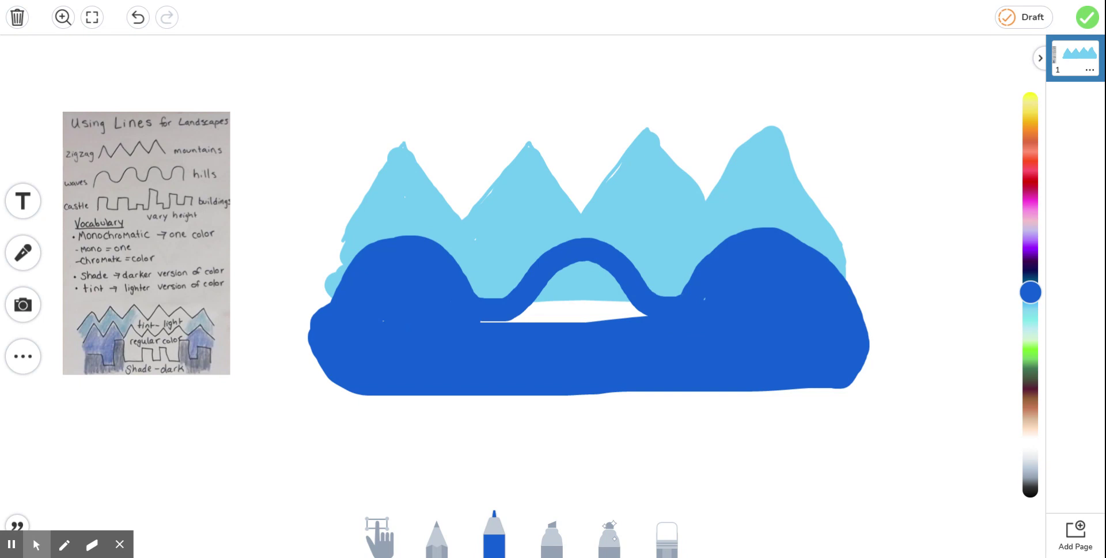
mouse_move(480, 320)
left_mouse_down()
mouse_move(524, 314)
mouse_move(600, 271)
mouse_move(640, 314)
mouse_move(533, 305)
mouse_move(611, 305)
mouse_move(598, 309)
left_mouse_up()
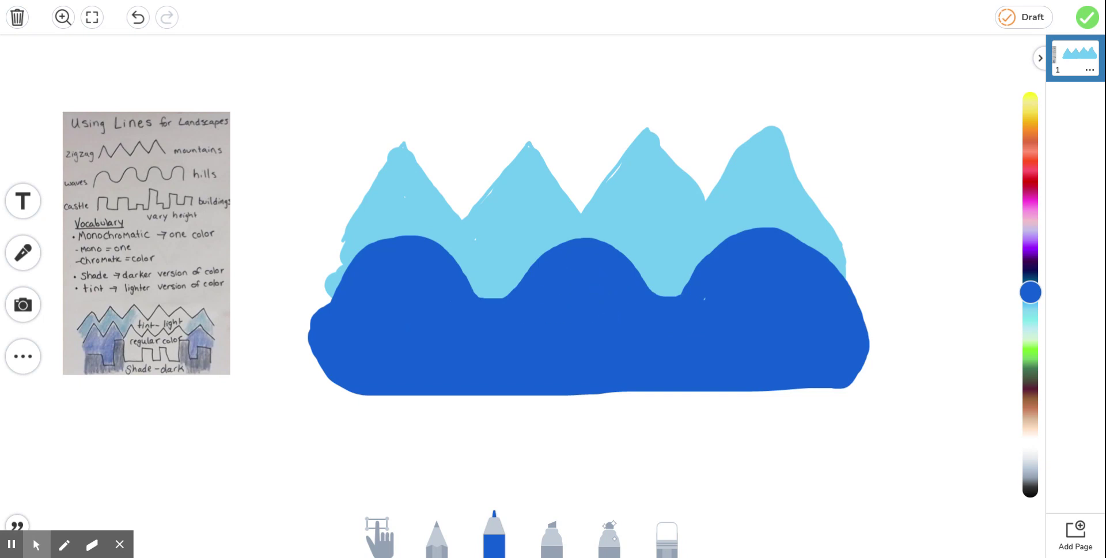
- Undo the stray dark-blue patch in the hill notch and choose a brighter light blue
left_click_drag(673, 293, 686, 280)
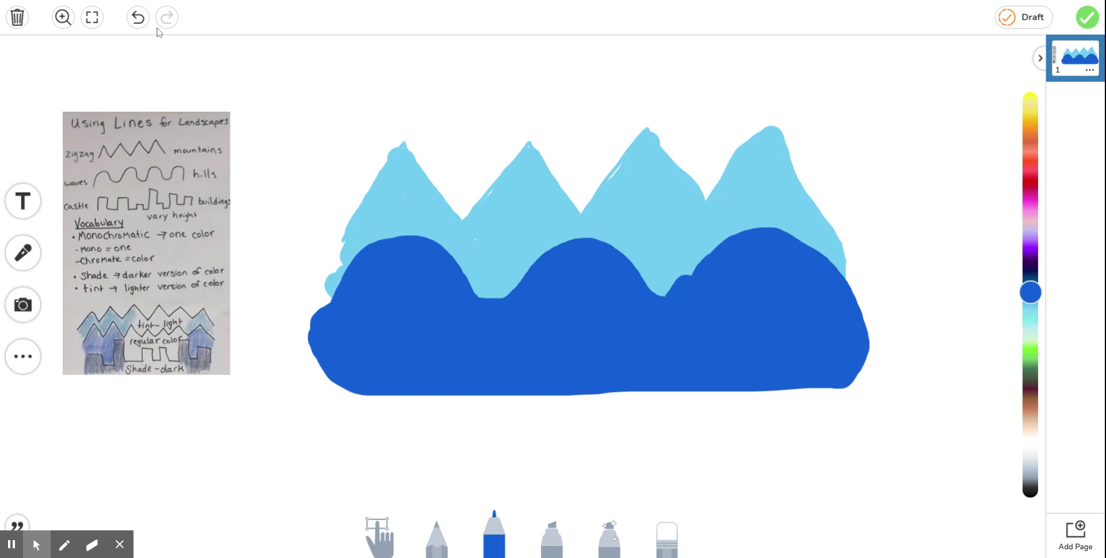
left_click(138, 17)
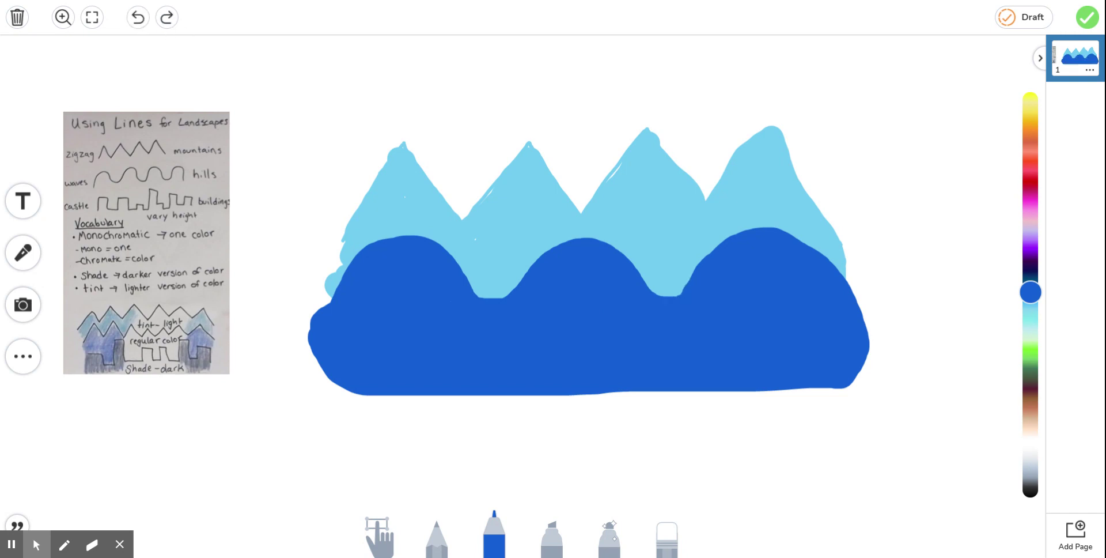
left_click(1030, 303)
- Trace a light-blue wavy outline along the entire top edge of the hills
left_click_drag(698, 244, 656, 291)
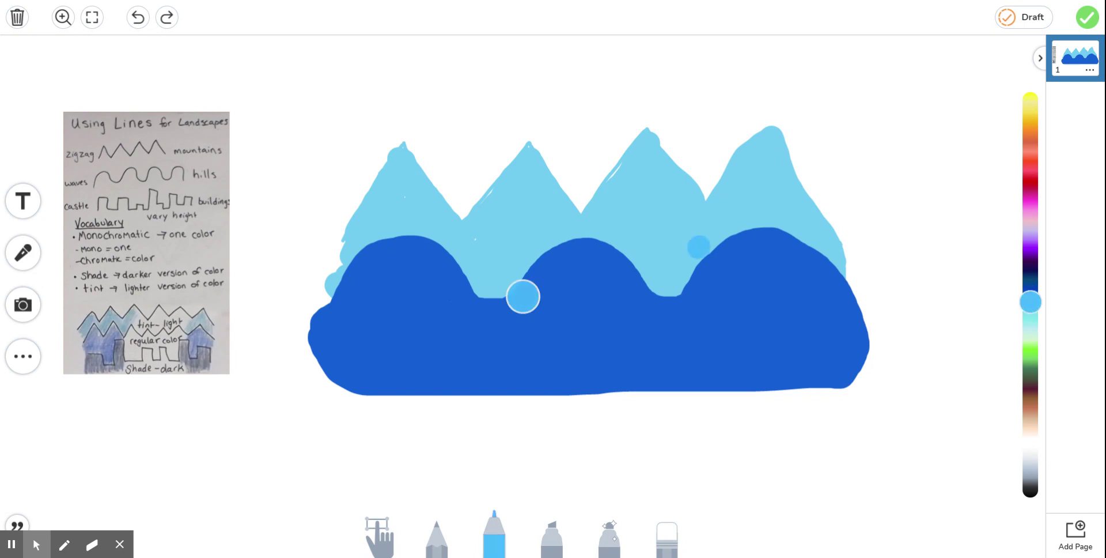
left_click_drag(700, 245, 716, 238)
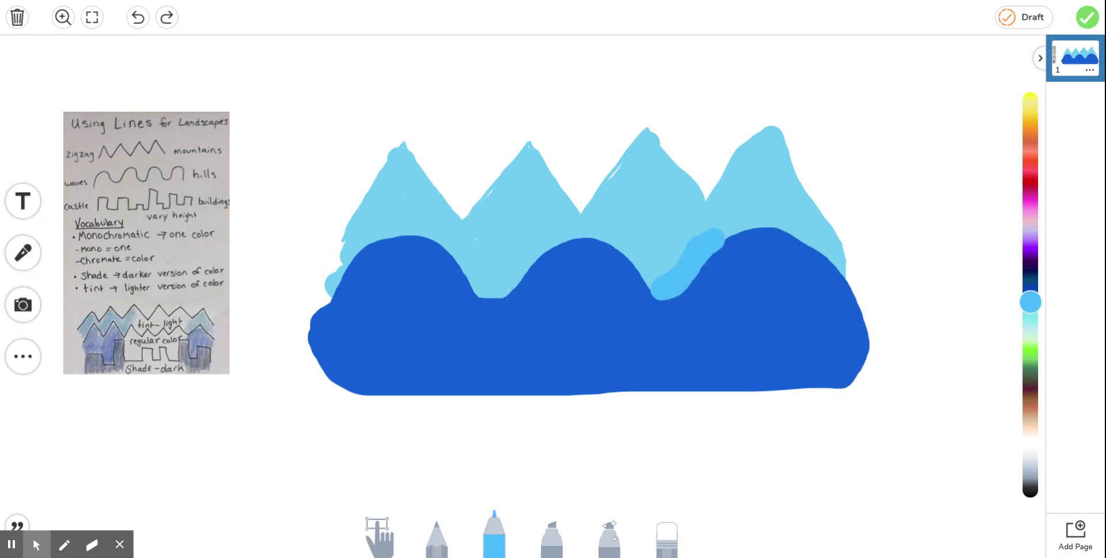
left_click_drag(658, 287, 639, 267)
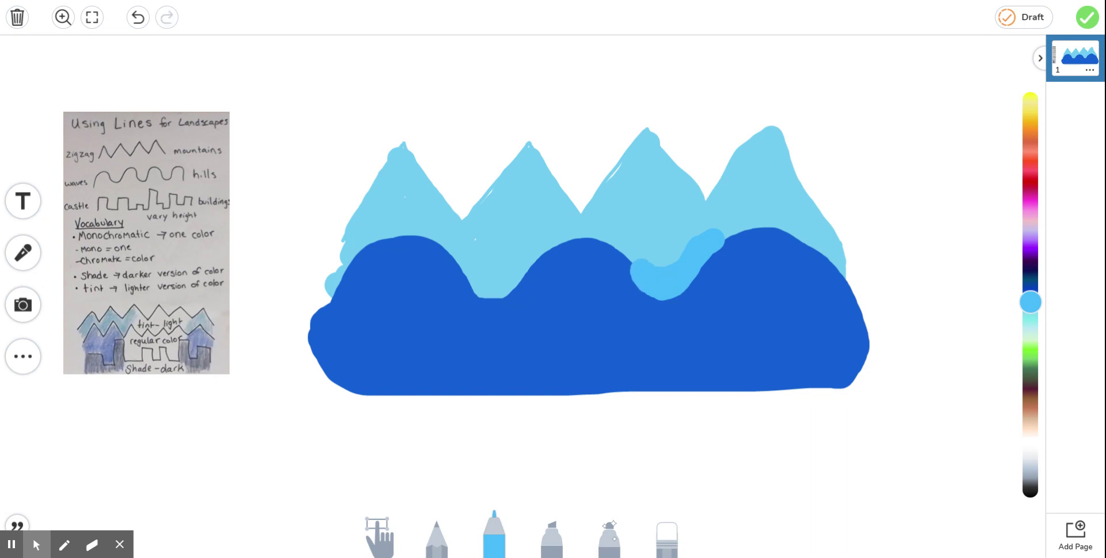
mouse_move(714, 238)
left_mouse_down()
mouse_move(800, 222)
mouse_move(838, 256)
mouse_move(841, 278)
left_mouse_up()
mouse_move(781, 214)
left_mouse_down()
mouse_move(729, 222)
mouse_move(634, 262)
mouse_move(582, 243)
left_mouse_up()
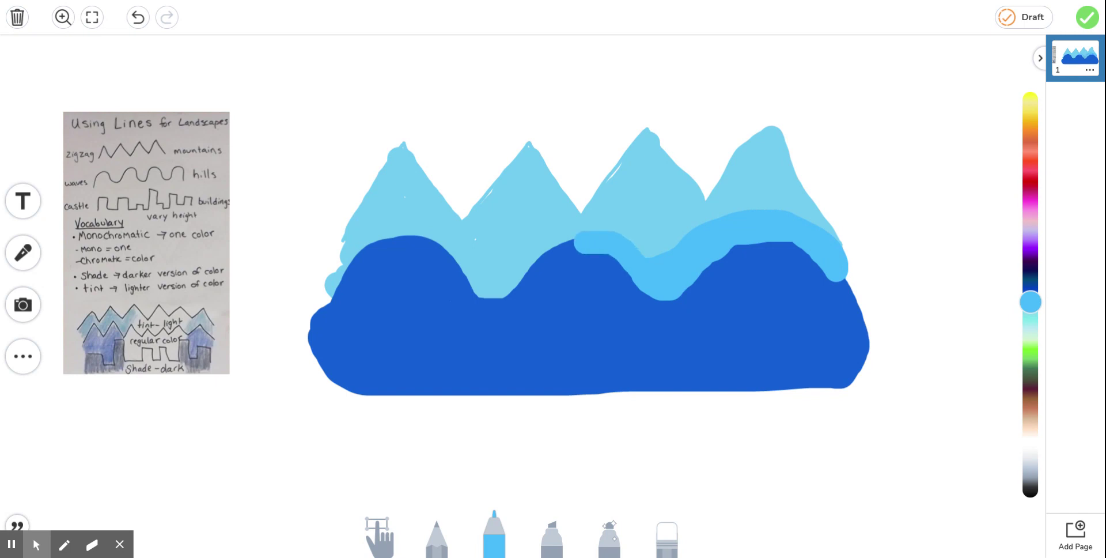
mouse_move(582, 243)
left_mouse_down()
mouse_move(567, 236)
mouse_move(521, 253)
mouse_move(487, 284)
mouse_move(458, 244)
mouse_move(409, 222)
mouse_move(355, 245)
mouse_move(316, 283)
left_mouse_up()
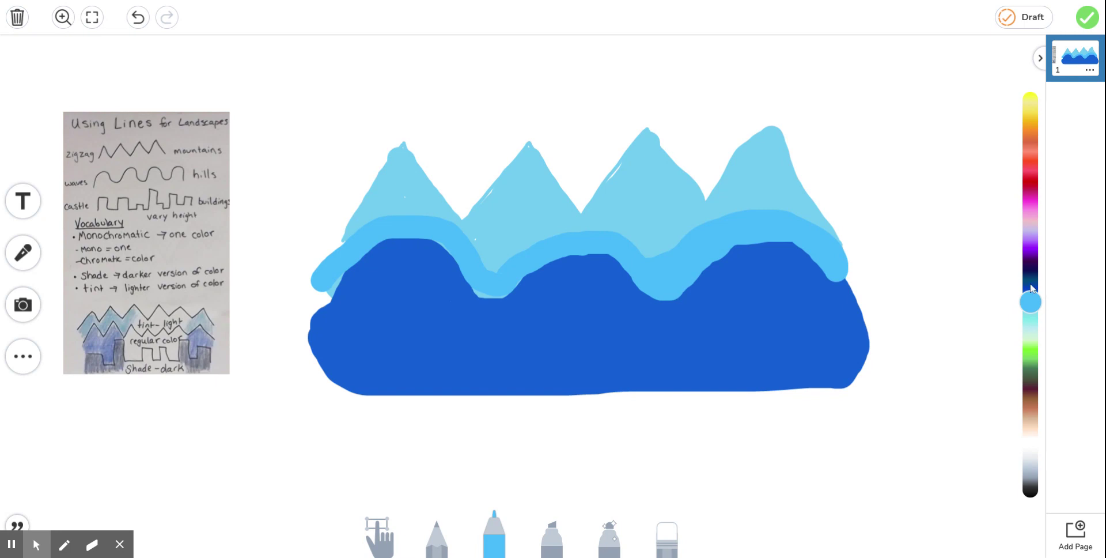
- Switch to dark navy and draw castle building shapes with a base along the bottom
left_click_drag(1030, 284, 1030, 281)
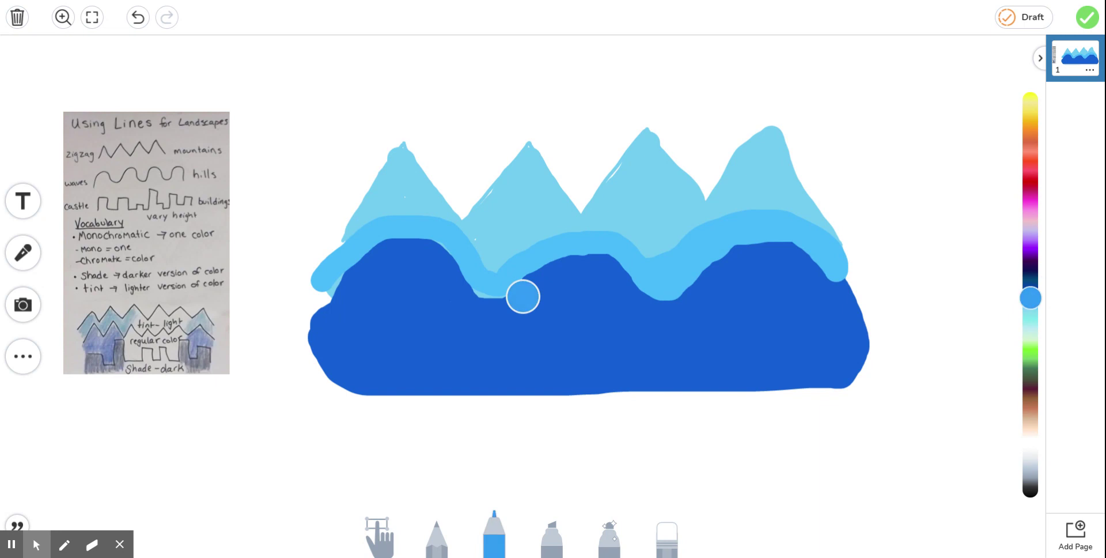
mouse_move(1030, 284)
left_mouse_down()
mouse_move(1031, 379)
mouse_move(1030, 274)
left_mouse_up()
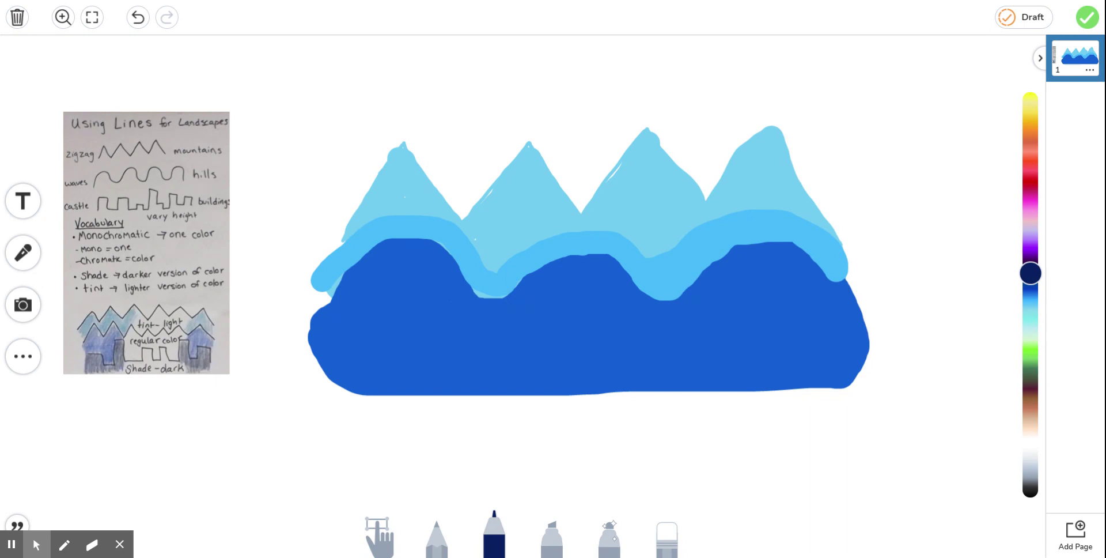
mouse_move(346, 342)
left_mouse_down()
mouse_move(419, 343)
mouse_move(433, 353)
mouse_move(432, 430)
mouse_move(478, 431)
mouse_move(477, 369)
mouse_move(501, 341)
mouse_move(562, 352)
mouse_move(568, 399)
mouse_move(605, 380)
mouse_move(610, 337)
mouse_move(682, 334)
mouse_move(691, 397)
mouse_move(724, 403)
mouse_move(759, 375)
mouse_move(764, 318)
mouse_move(839, 334)
mouse_move(862, 467)
mouse_move(352, 482)
mouse_move(316, 423)
mouse_move(329, 328)
mouse_move(404, 357)
mouse_move(360, 455)
mouse_move(340, 375)
mouse_move(392, 392)
mouse_move(360, 406)
mouse_move(423, 464)
mouse_move(352, 415)
mouse_move(385, 449)
mouse_move(380, 429)
left_mouse_up()
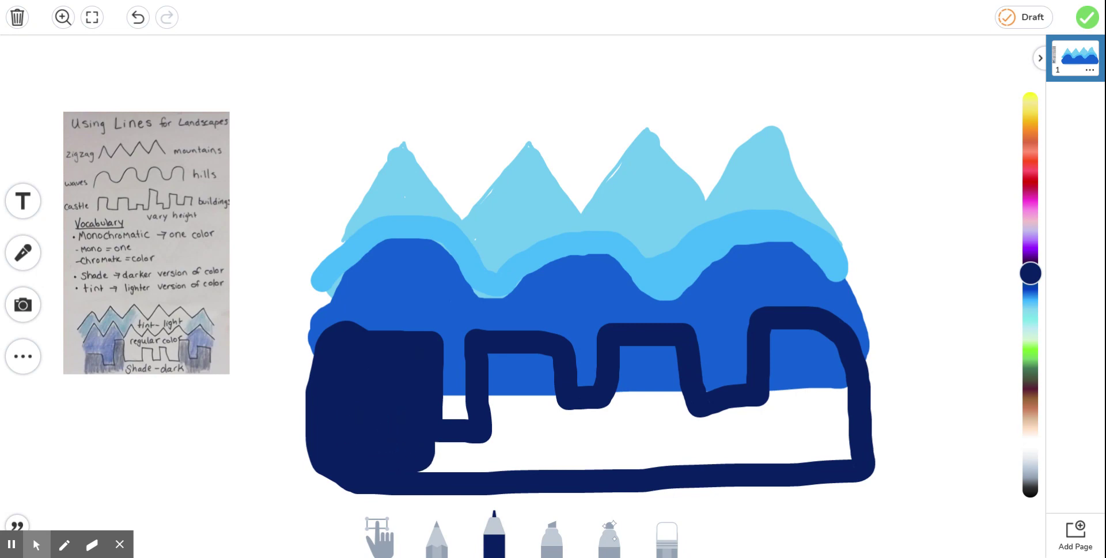
mouse_move(435, 453)
left_mouse_down()
mouse_move(521, 444)
mouse_move(424, 468)
mouse_move(844, 449)
mouse_move(827, 340)
mouse_move(780, 345)
mouse_move(779, 458)
mouse_move(576, 467)
left_mouse_up()
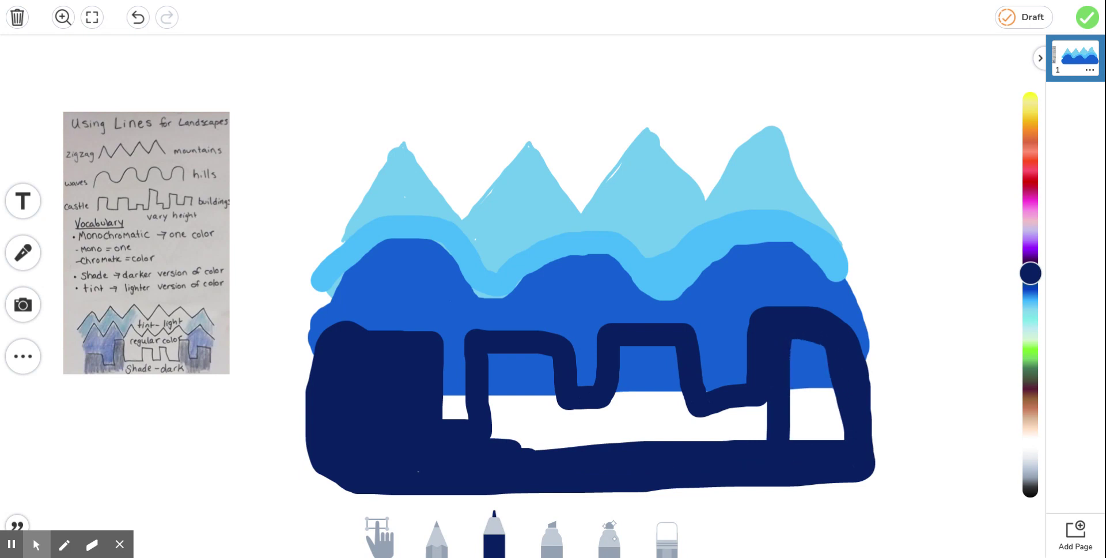
- Fill the four navy castle towers solid, covering the white and blue patches inside
mouse_move(516, 444)
left_mouse_down()
mouse_move(499, 360)
mouse_move(493, 435)
left_mouse_up()
mouse_move(512, 361)
left_mouse_down()
mouse_move(539, 360)
mouse_move(555, 443)
mouse_move(521, 372)
mouse_move(536, 447)
left_mouse_up()
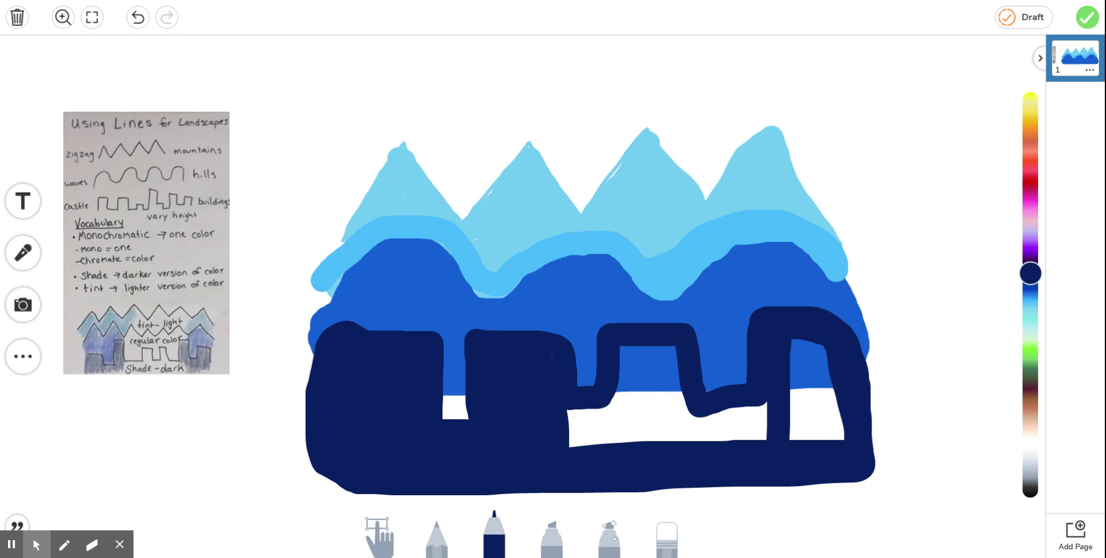
mouse_move(571, 412)
left_mouse_down()
mouse_move(833, 426)
mouse_move(818, 354)
mouse_move(798, 351)
mouse_move(800, 425)
left_mouse_up()
mouse_move(808, 360)
left_mouse_down()
mouse_move(823, 423)
mouse_move(577, 425)
mouse_move(743, 416)
mouse_move(579, 398)
mouse_move(645, 371)
mouse_move(683, 380)
mouse_move(623, 349)
mouse_move(673, 352)
mouse_move(663, 367)
left_mouse_up()
left_click_drag(657, 358, 639, 360)
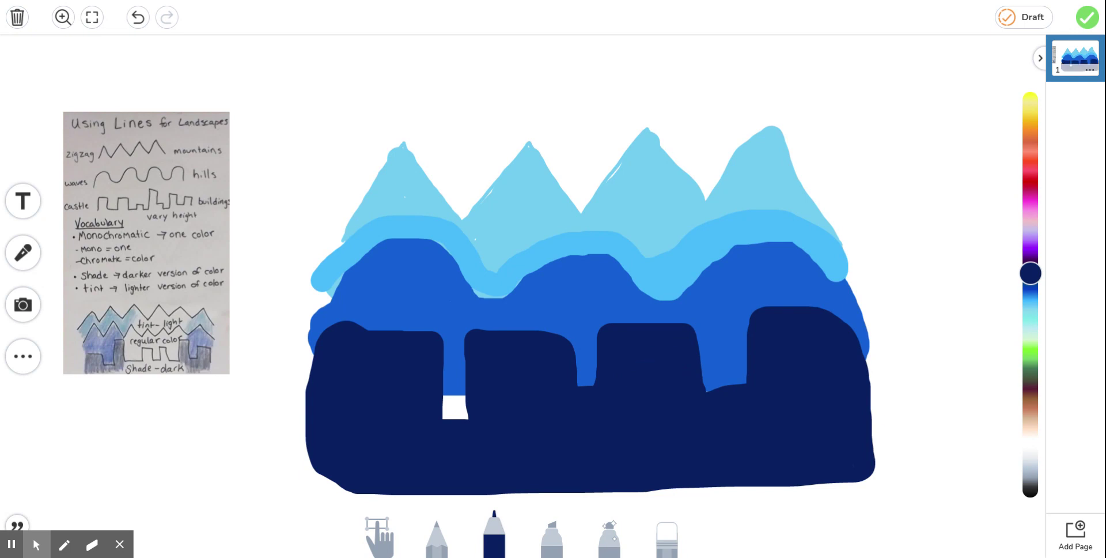
- Paint the narrow gap between the first two castle towers in medium blue
left_click(1032, 294)
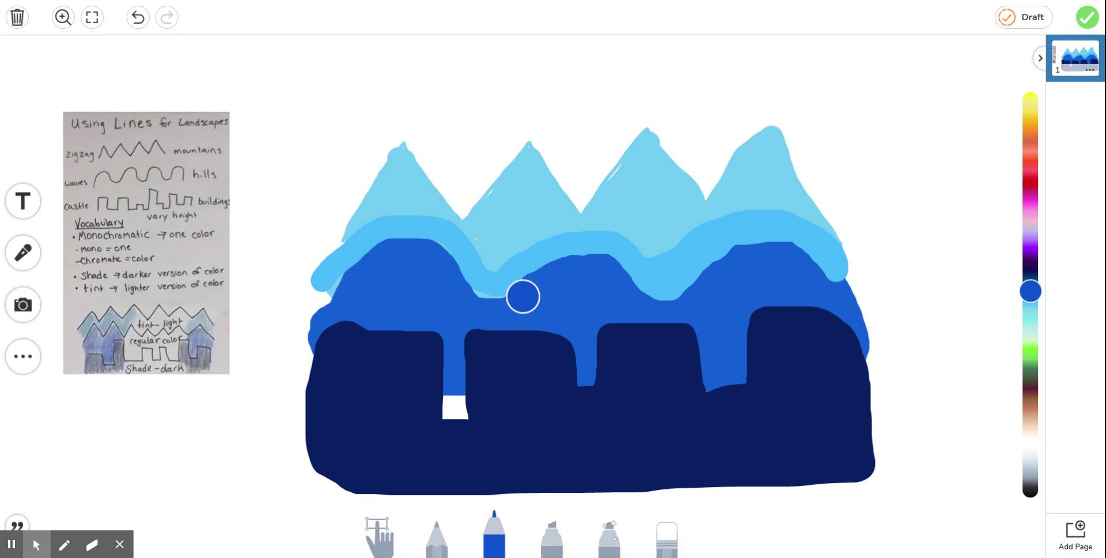
left_click_drag(454, 418, 455, 374)
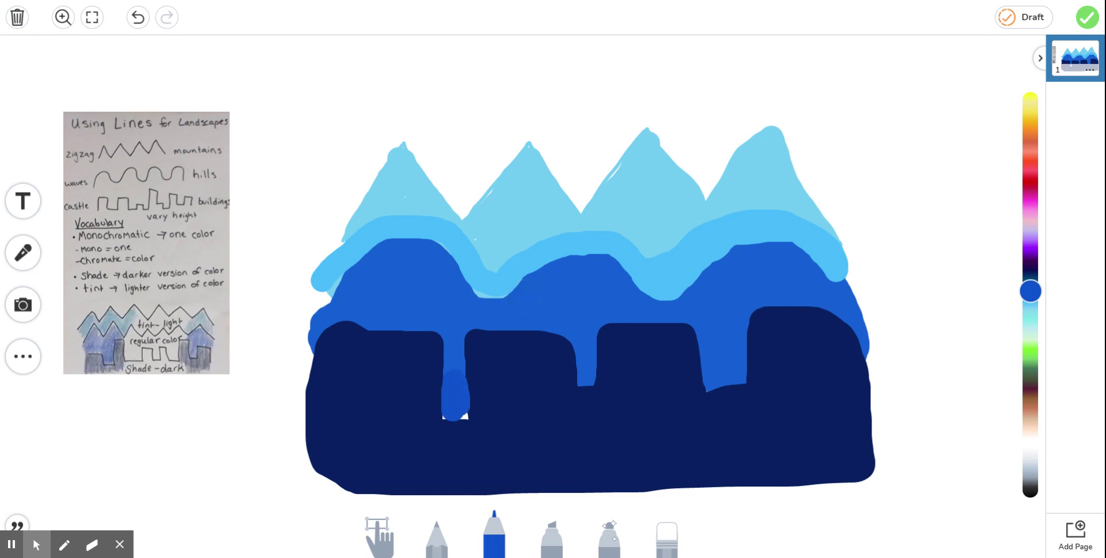
mouse_move(461, 418)
left_mouse_down()
mouse_move(441, 426)
mouse_move(435, 392)
mouse_move(444, 345)
mouse_move(462, 333)
mouse_move(461, 435)
left_mouse_up()
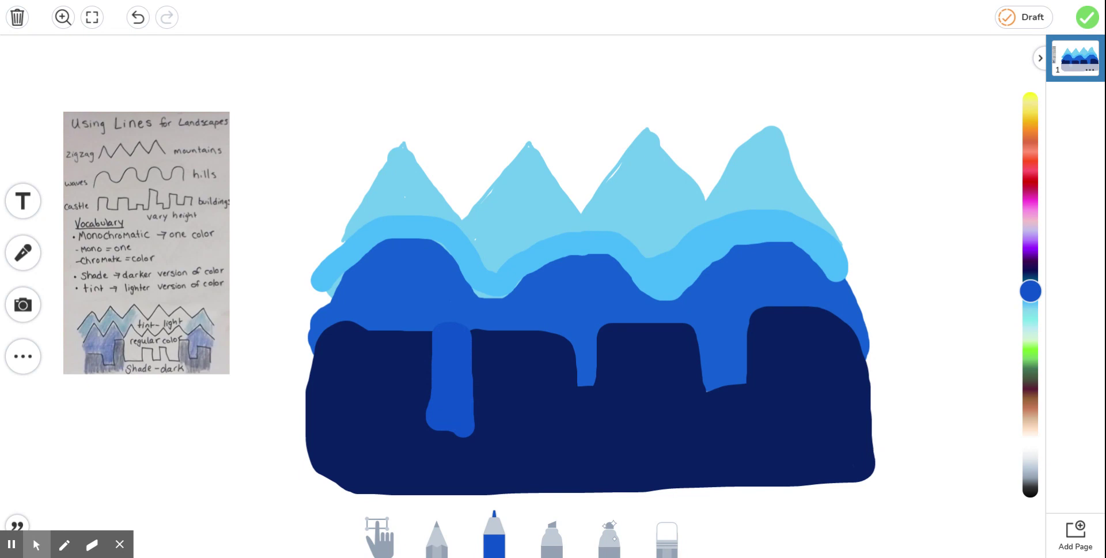